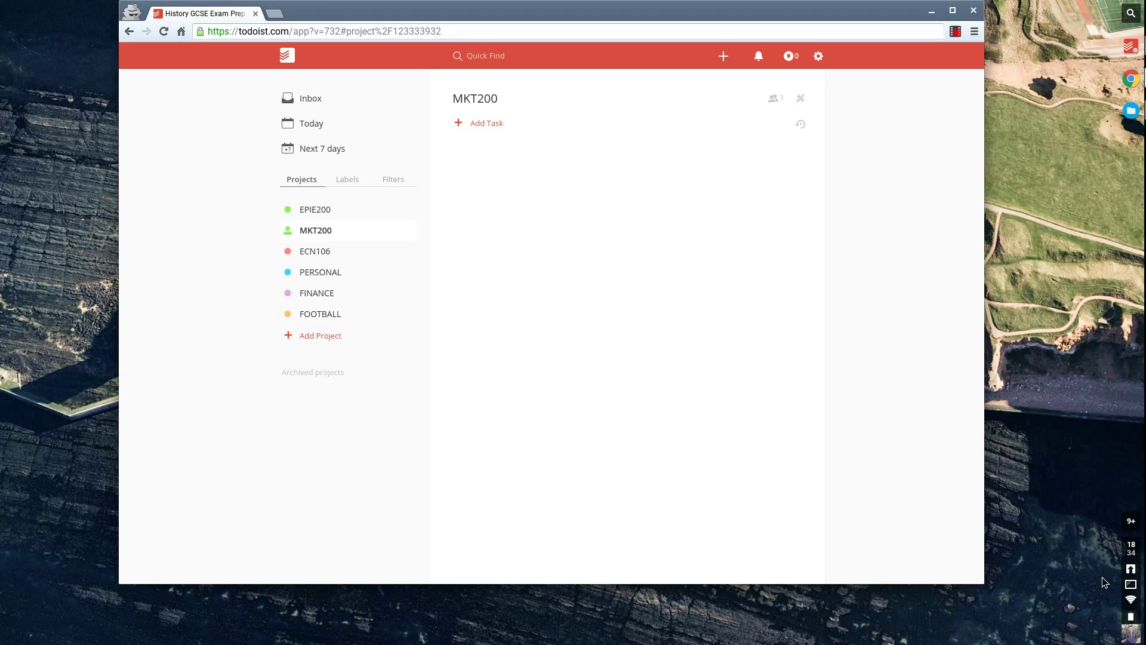
Look through Today and Inbox, then open the empty EPIE200 project
{"action": "left_click", "coordinate": [367, 139]}
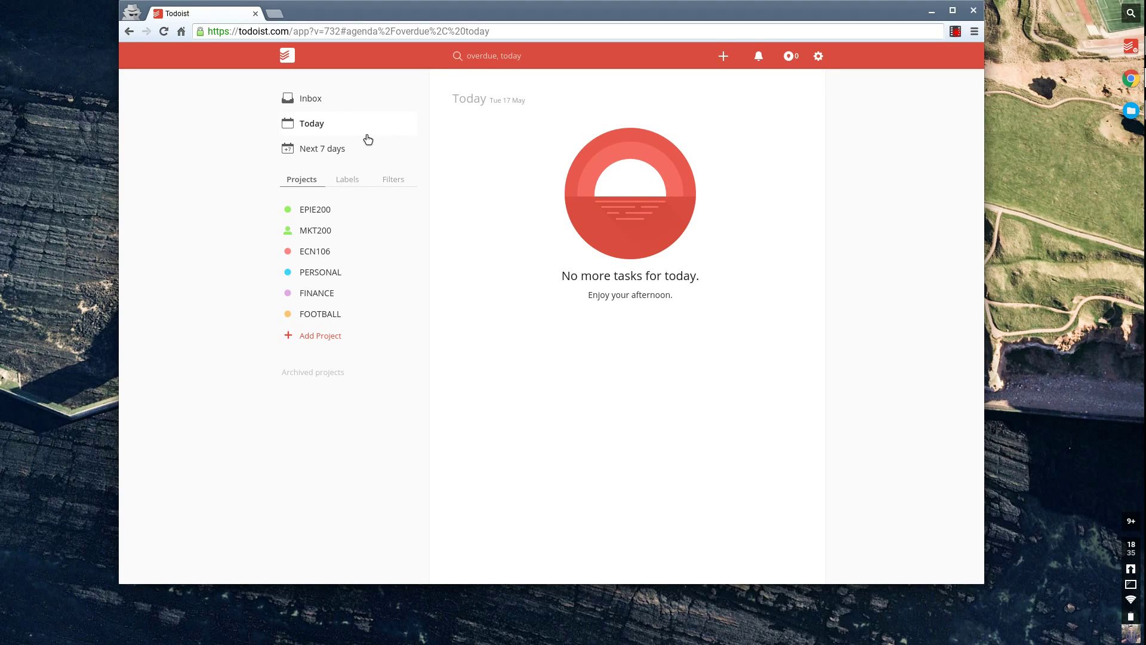
{"action": "left_click", "coordinate": [346, 106]}
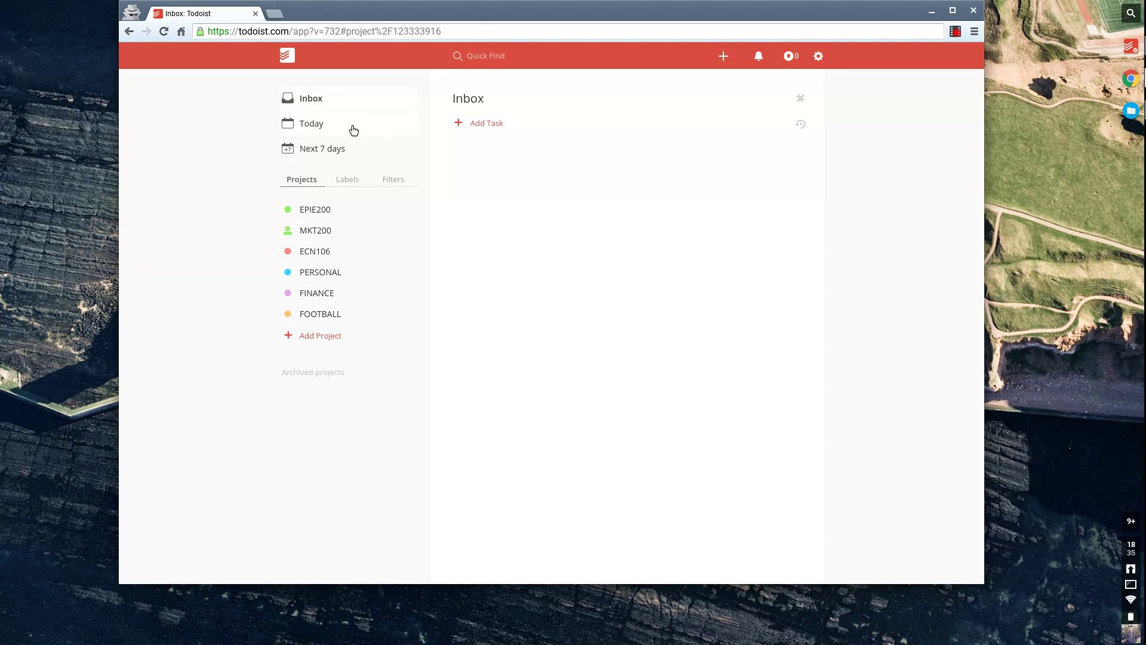
{"action": "left_click", "coordinate": [353, 130]}
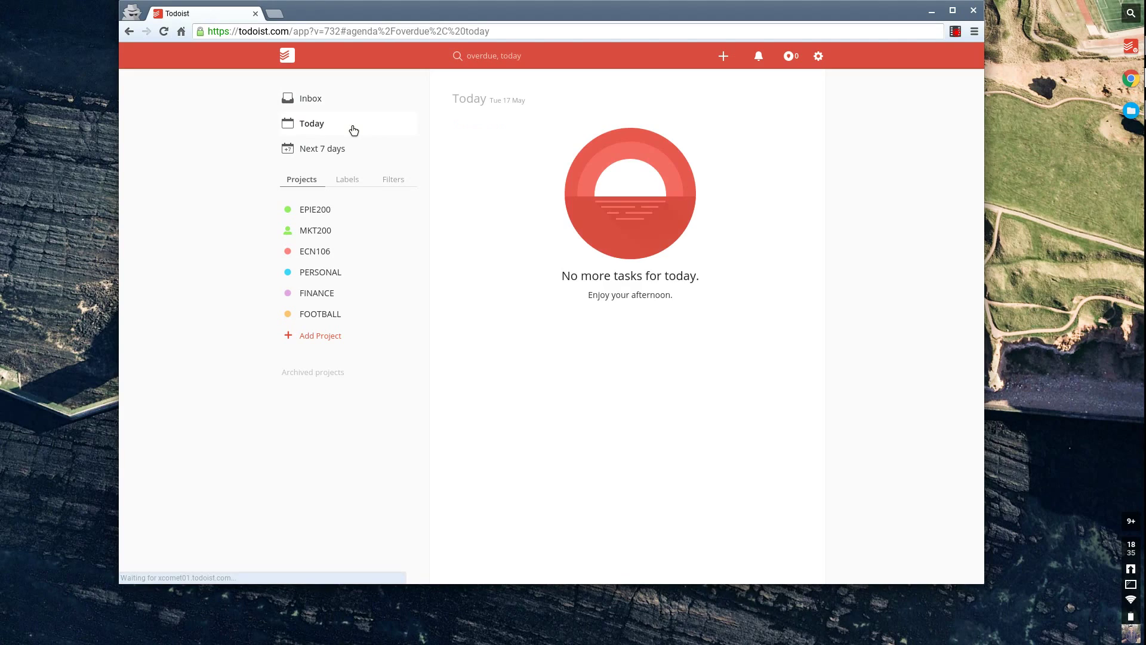
{"action": "left_click", "coordinate": [342, 212]}
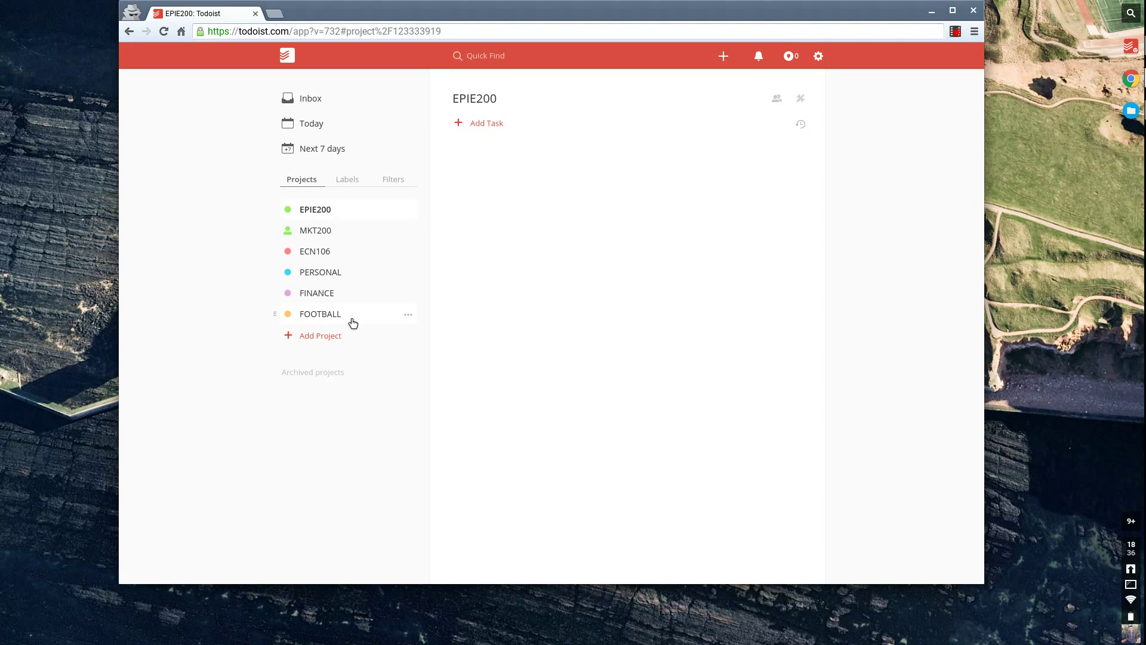
Create 'Complete the EPIE200 Coursework (part 1)' in EPIE200 with priority 2, due 26 May
{"action": "left_click", "coordinate": [491, 123]}
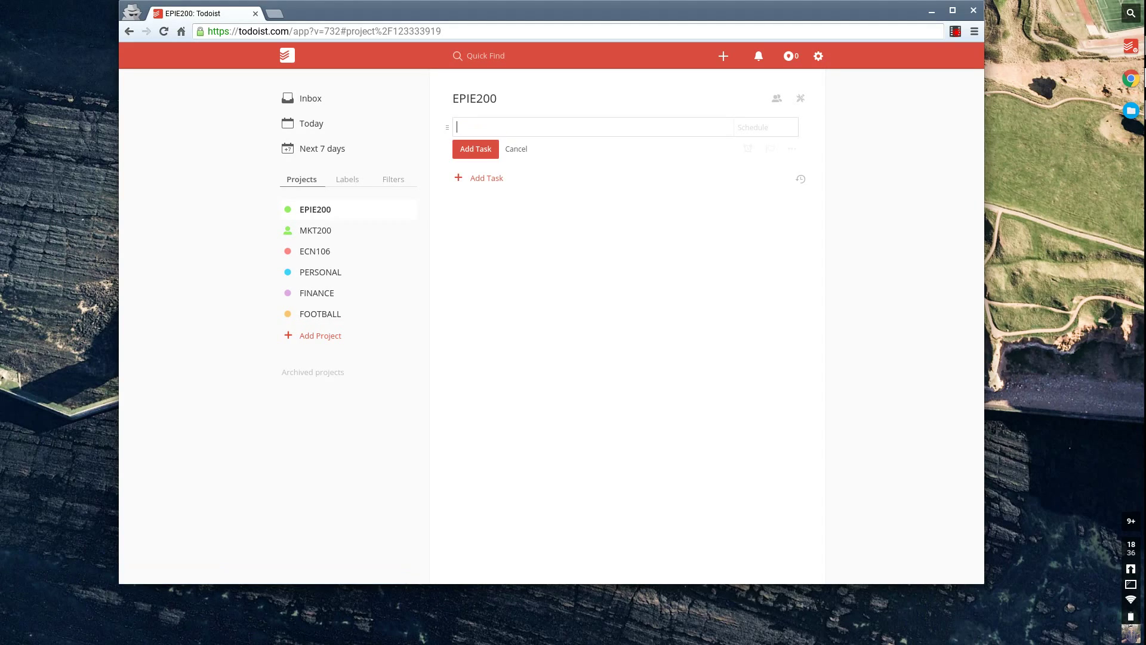
{"action": "type", "text": "C"}
{"action": "type", "text": "omplete the EPIE200 Coursework (part 1) p2"}
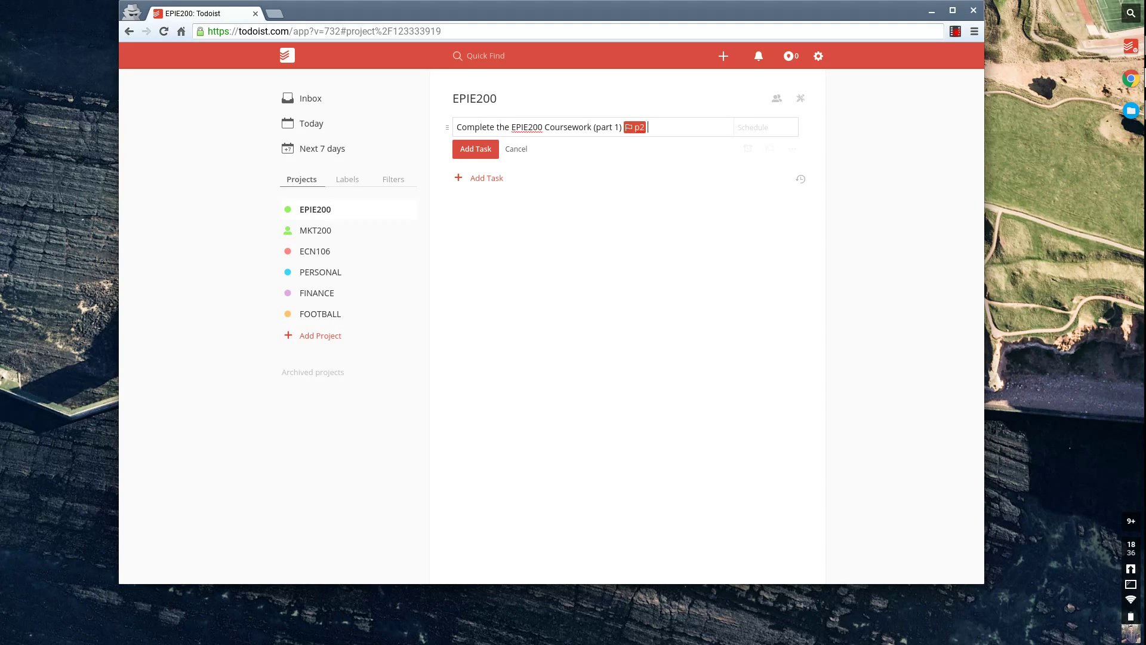
{"action": "key", "text": "BackSpace"}
{"action": "left_click", "coordinate": [775, 151]}
{"action": "left_click", "coordinate": [805, 189]}
{"action": "left_click", "coordinate": [757, 128]}
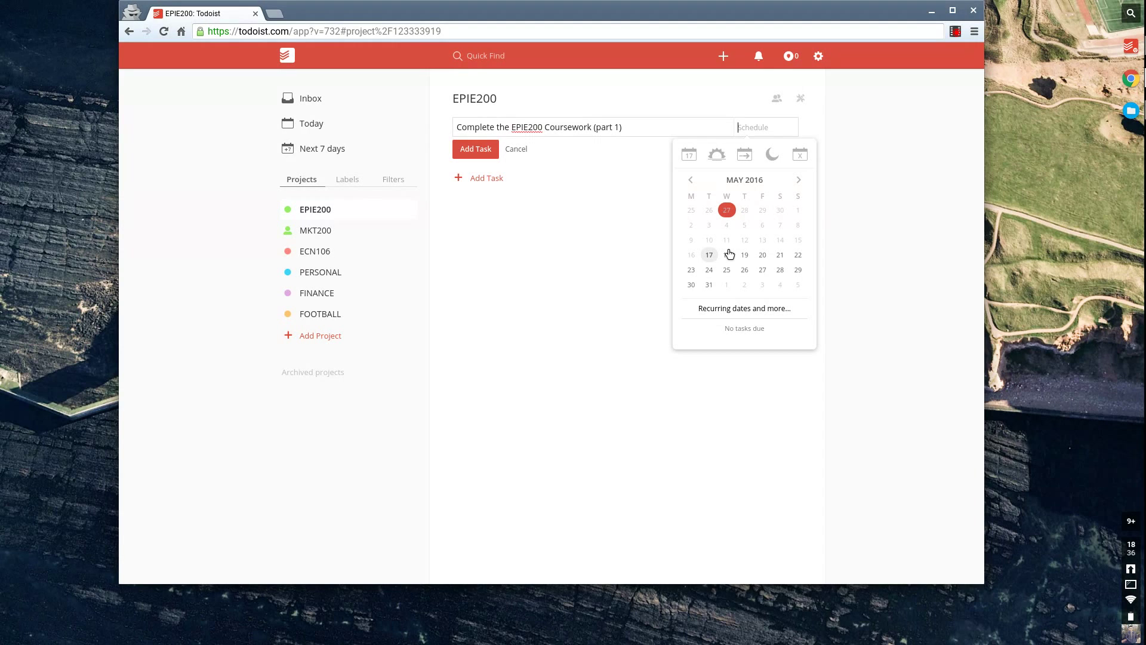
{"action": "left_click", "coordinate": [744, 269]}
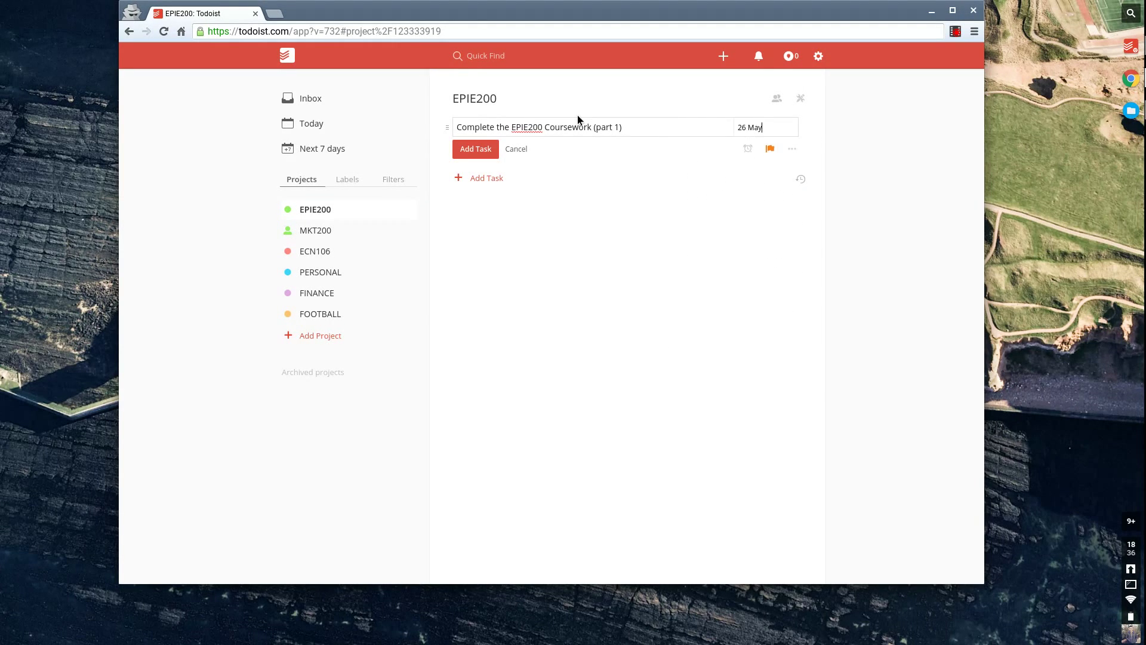
{"action": "left_click", "coordinate": [495, 154]}
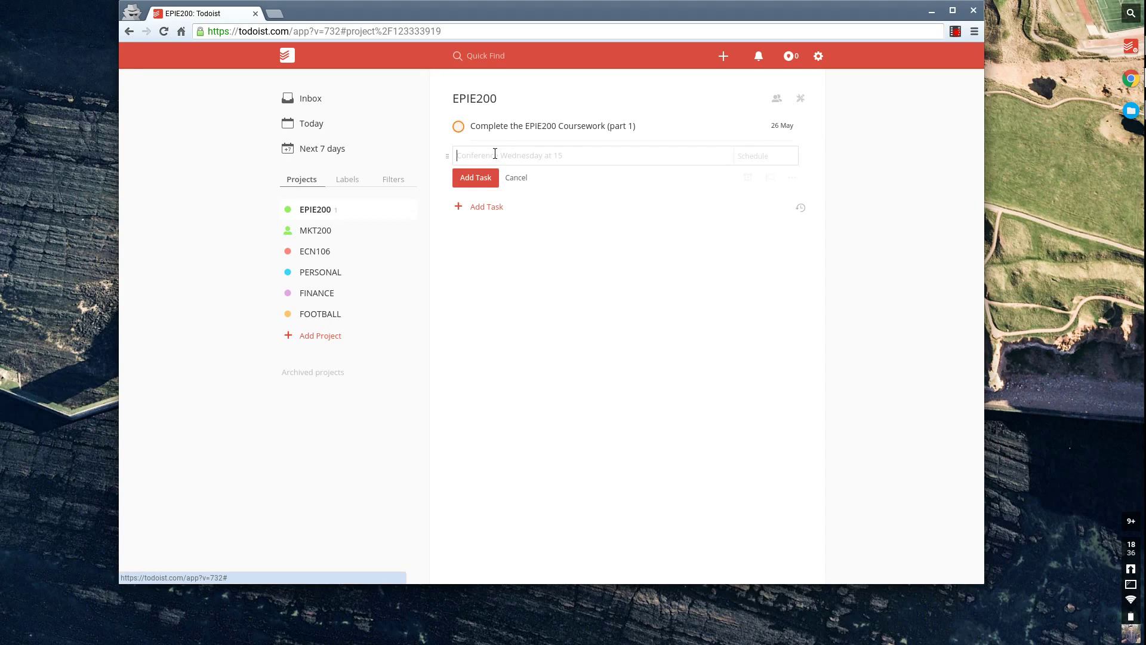
{"action": "left_click", "coordinate": [517, 179]}
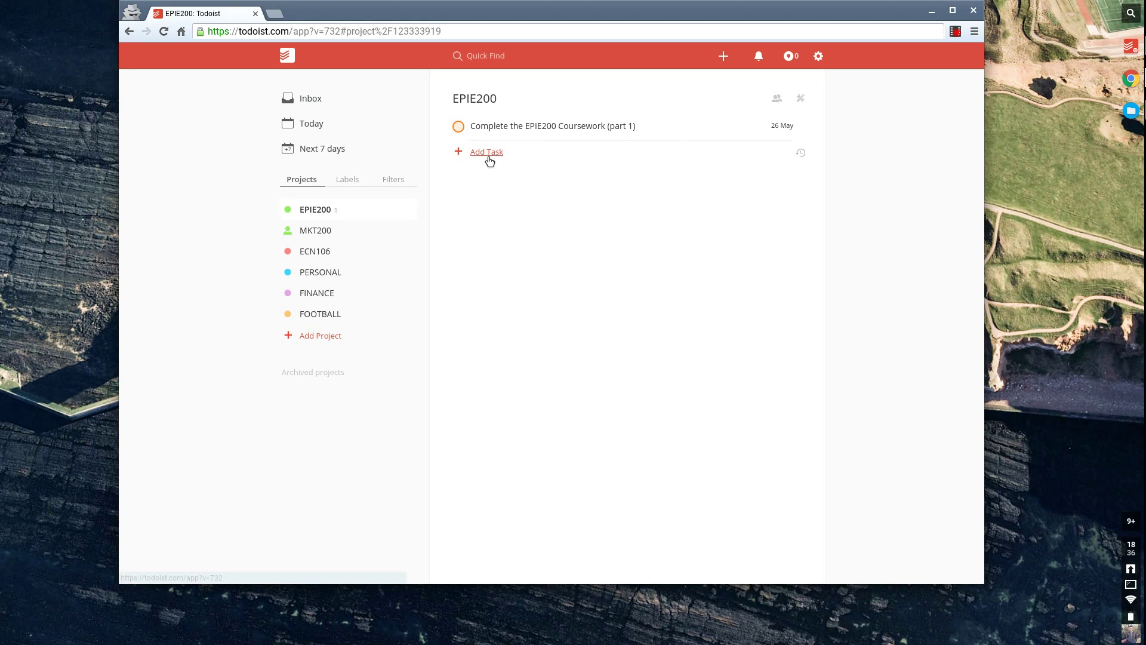
Append ' (2,000 words)' to the title after '(part 1)'
{"action": "left_click", "coordinate": [533, 138]}
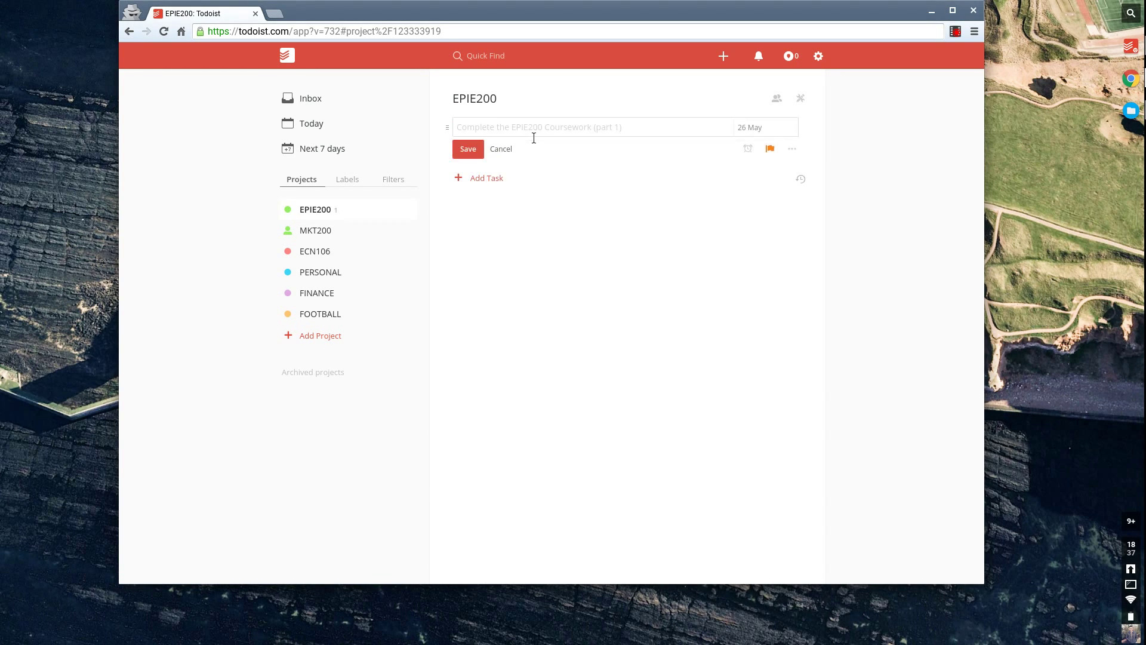
{"action": "type", "text": "(2,0"}
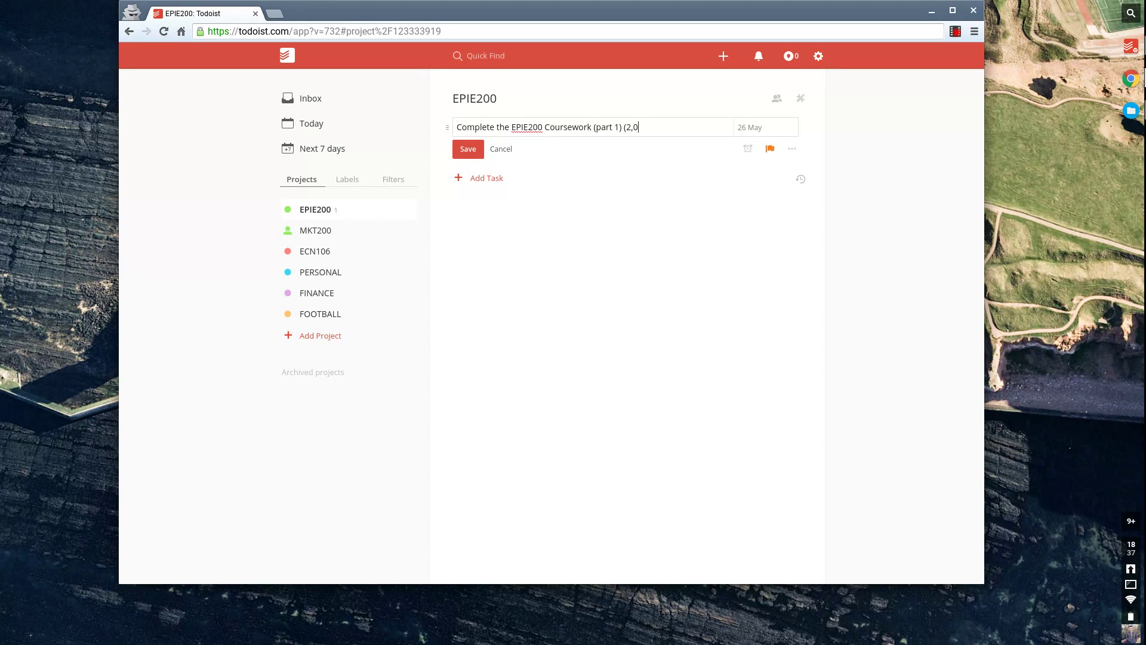
{"action": "type", "text": "00 words)"}
{"action": "key", "text": "Return"}
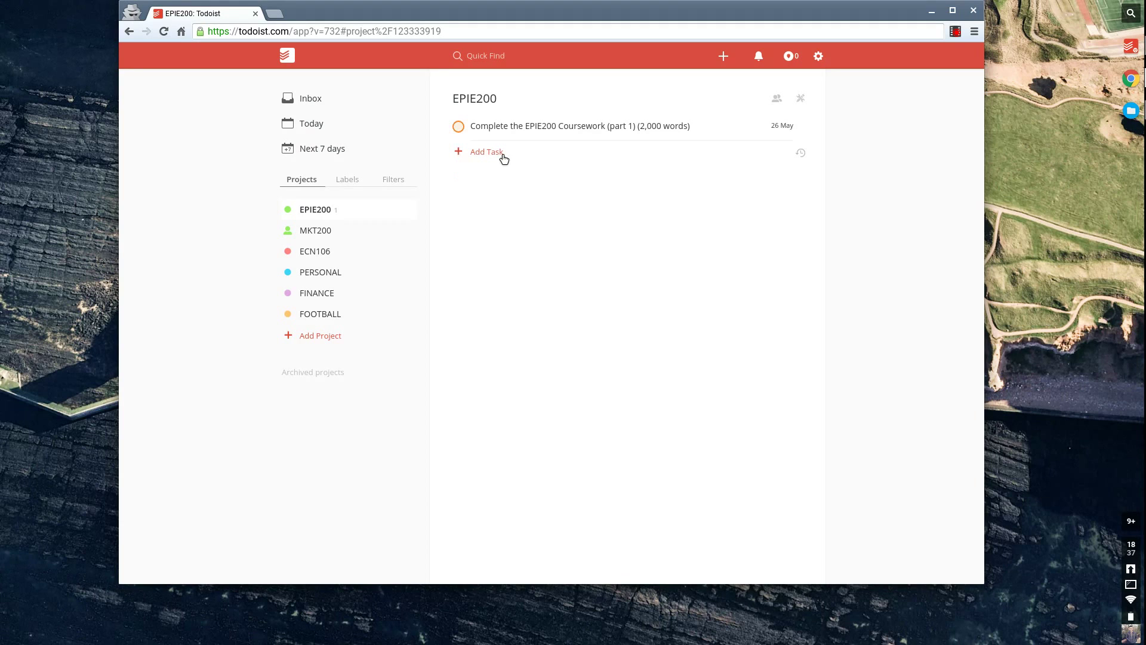
{"action": "left_click", "coordinate": [504, 154]}
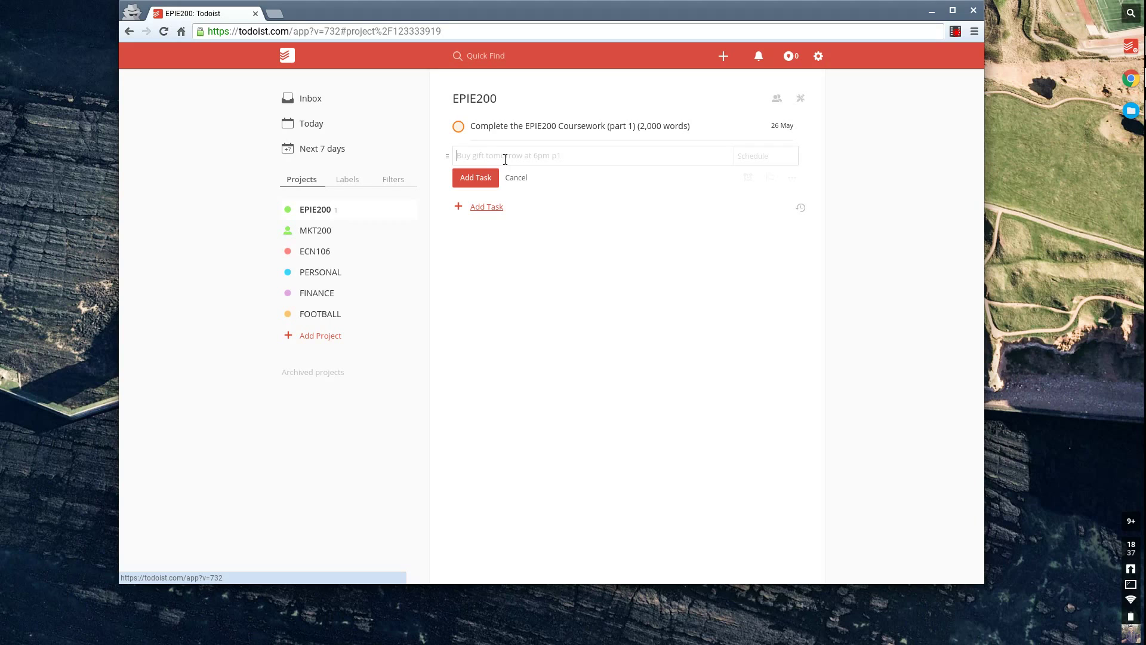
Add the subtasks 'Write 1,000 words', 'Research the EPIE sources' and 'Write 250 words' to EPIE200
{"action": "type", "text": "Writ"}
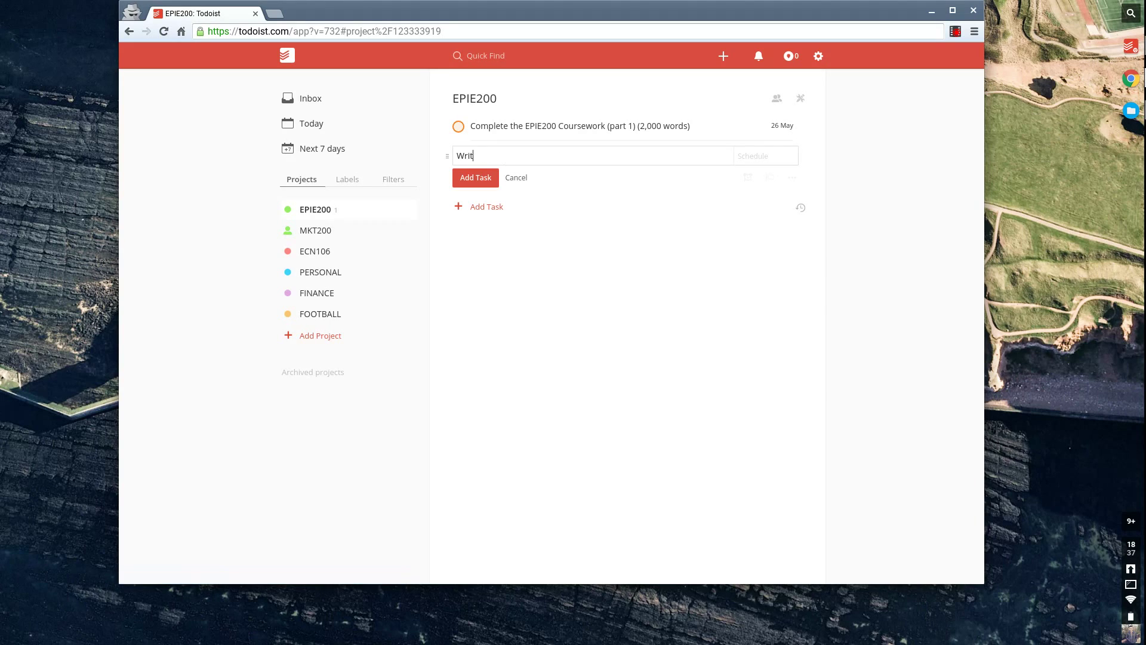
{"action": "type", "text": "e 1,000 word"}
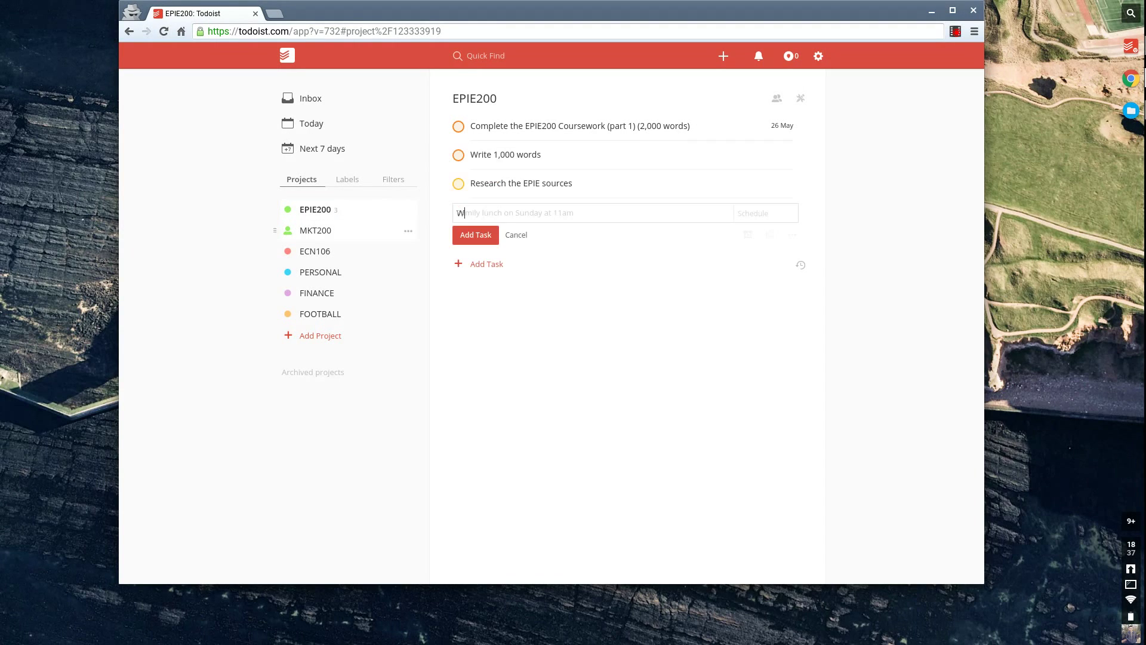
{"action": "type", "text": "Write 250 words p"}
{"action": "key", "text": "BackSpace"}
{"action": "key", "text": "Return"}
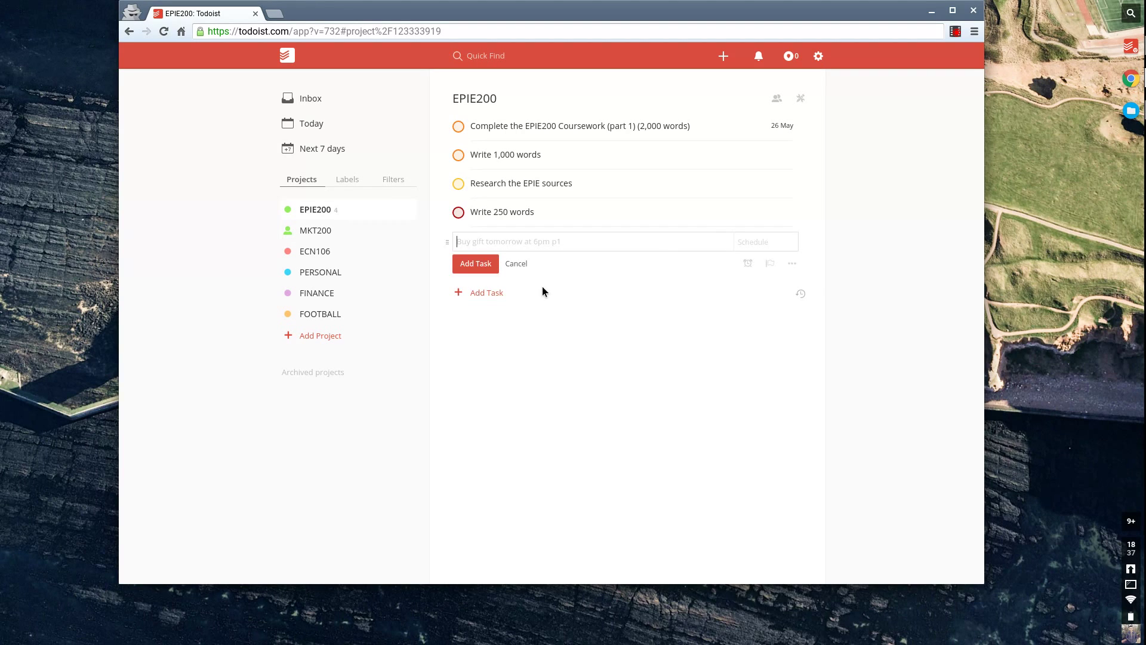
{"action": "key", "text": "Escape"}
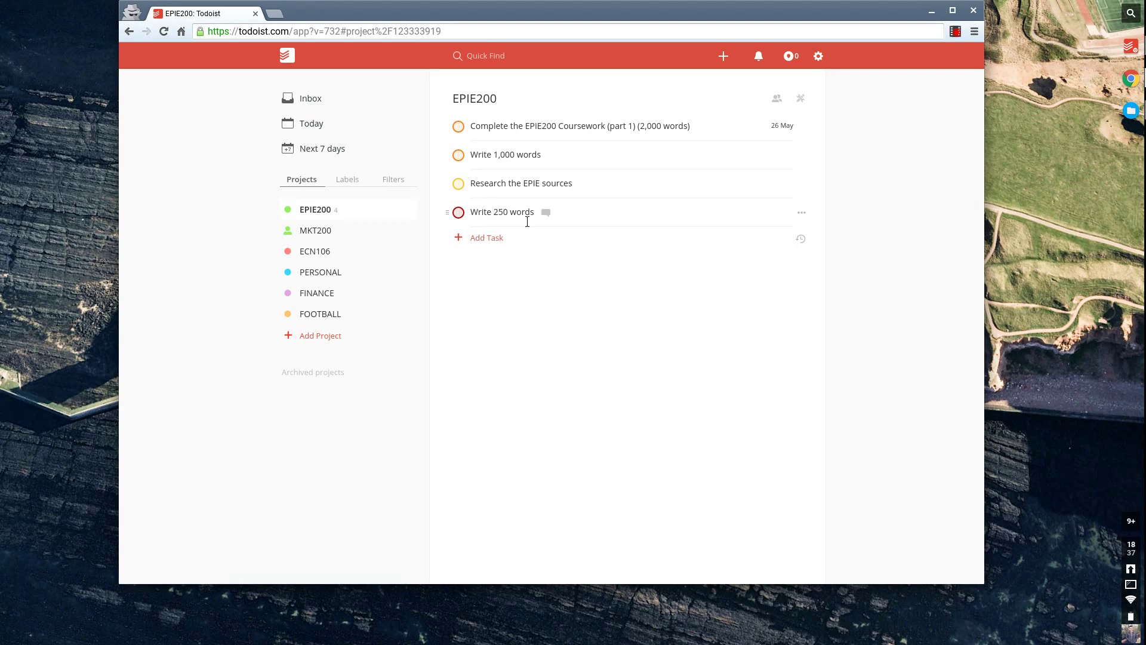
{"action": "left_click", "coordinate": [775, 161]}
{"action": "left_click", "coordinate": [775, 161]}
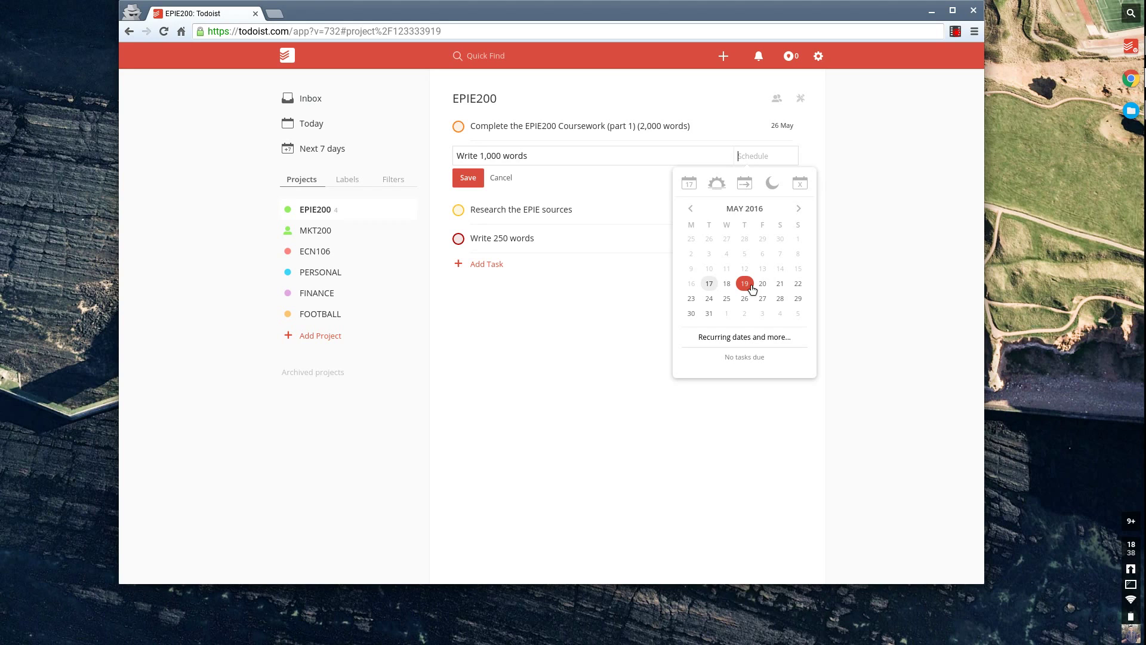
Schedule 'Write 1,000 words' for tomorrow at 21:00 using 'tom @ 9p'
{"action": "left_click", "coordinate": [751, 289]}
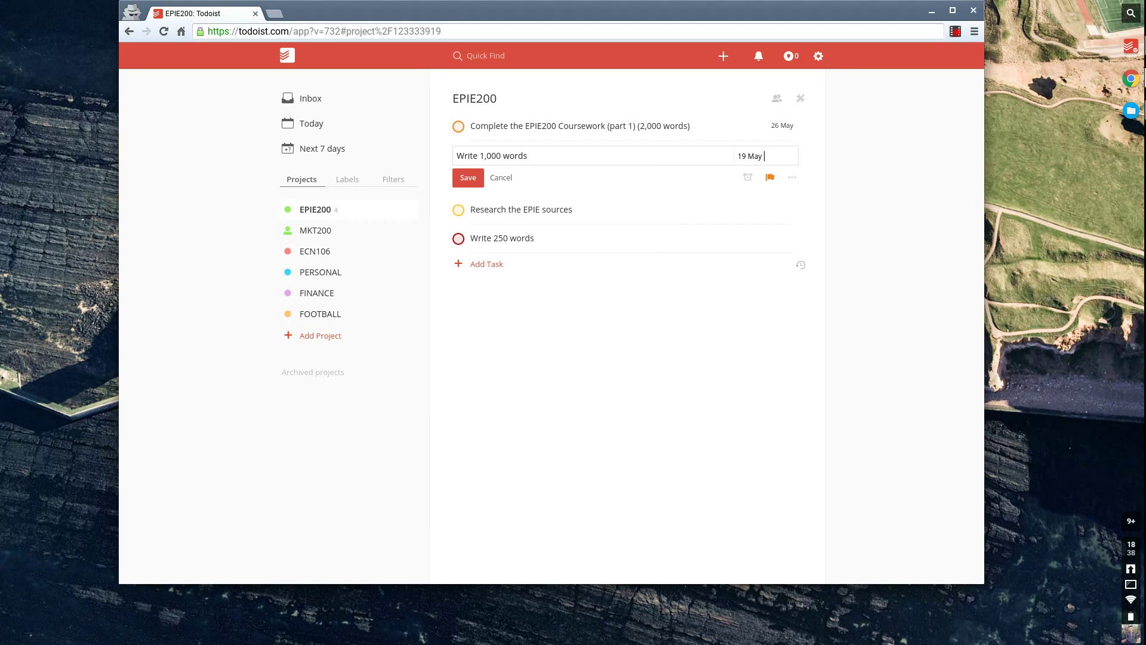
{"action": "key", "text": "Return"}
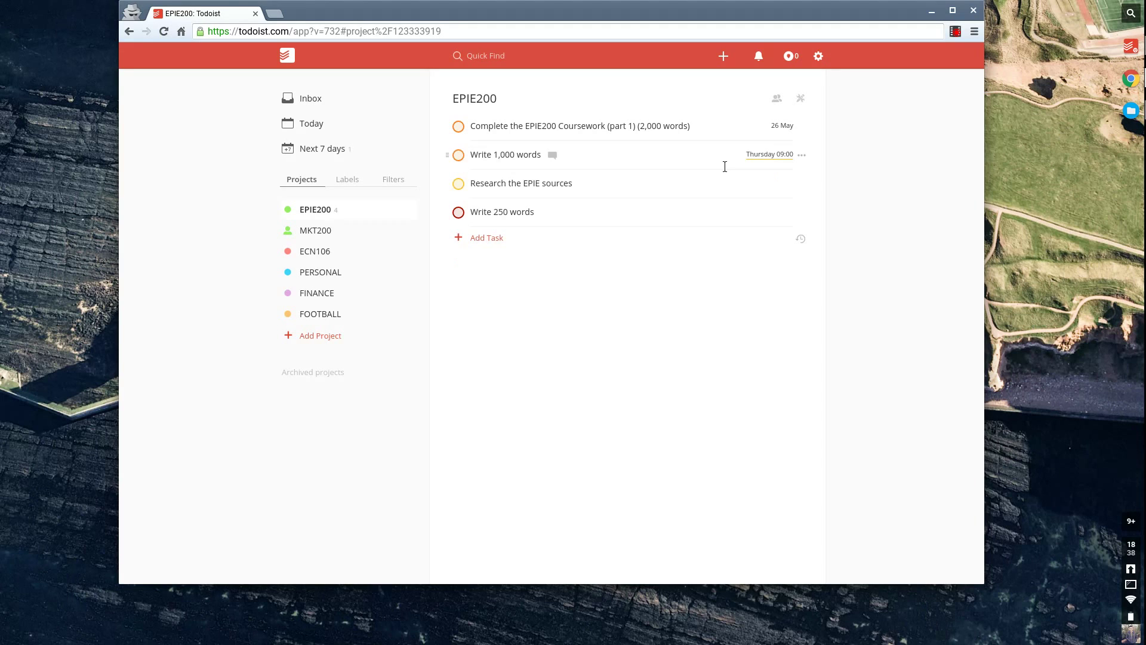
{"action": "left_click", "coordinate": [767, 155]}
{"action": "type", "text": "tom @ "}
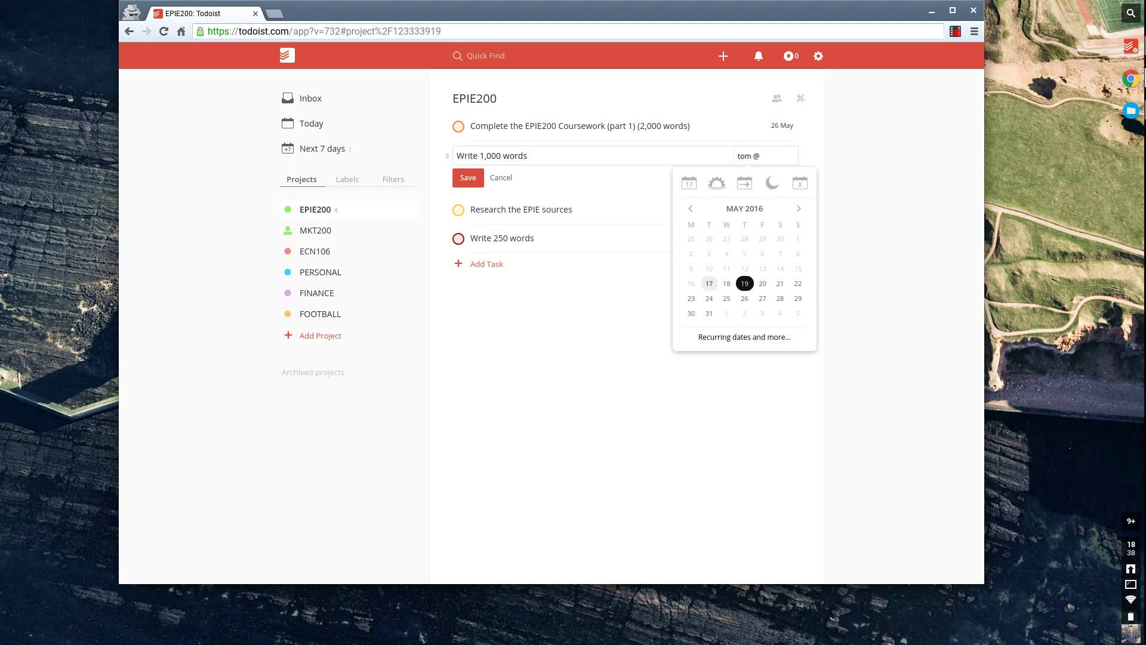
{"action": "type", "text": "9p"}
{"action": "key", "text": "Return"}
Schedule 'Research the EPIE sources' for tomorrow at 15:00 using 'wed a'
{"action": "left_click", "coordinate": [681, 190]}
{"action": "left_click", "coordinate": [746, 184]}
{"action": "type", "text": "wed a"}
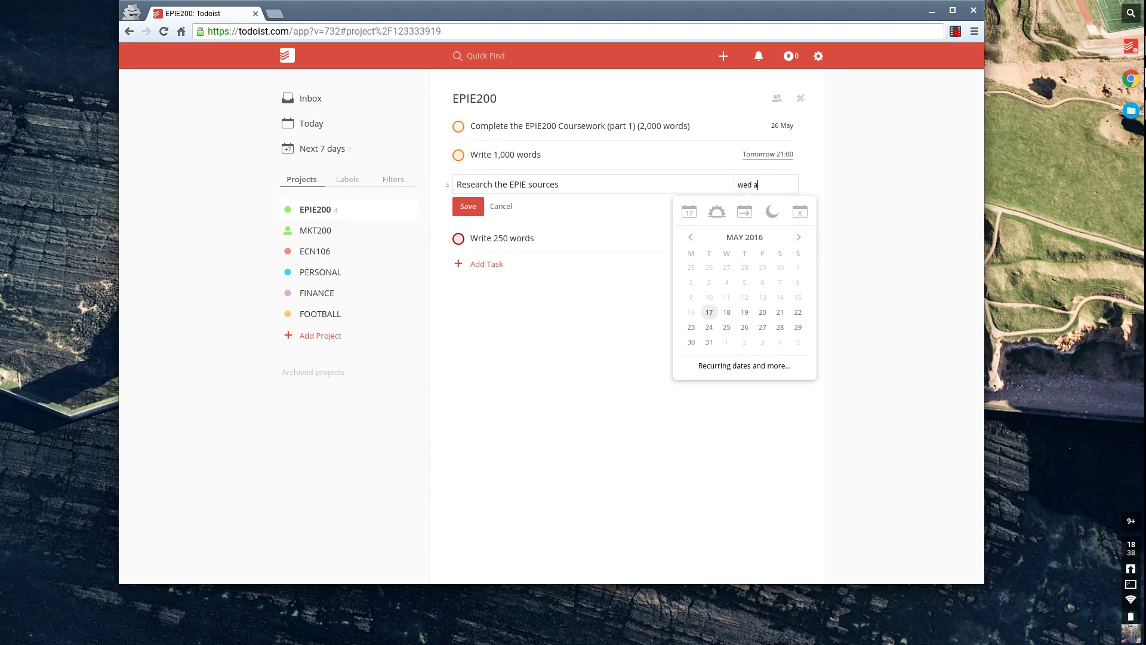
{"action": "key", "text": "Return"}
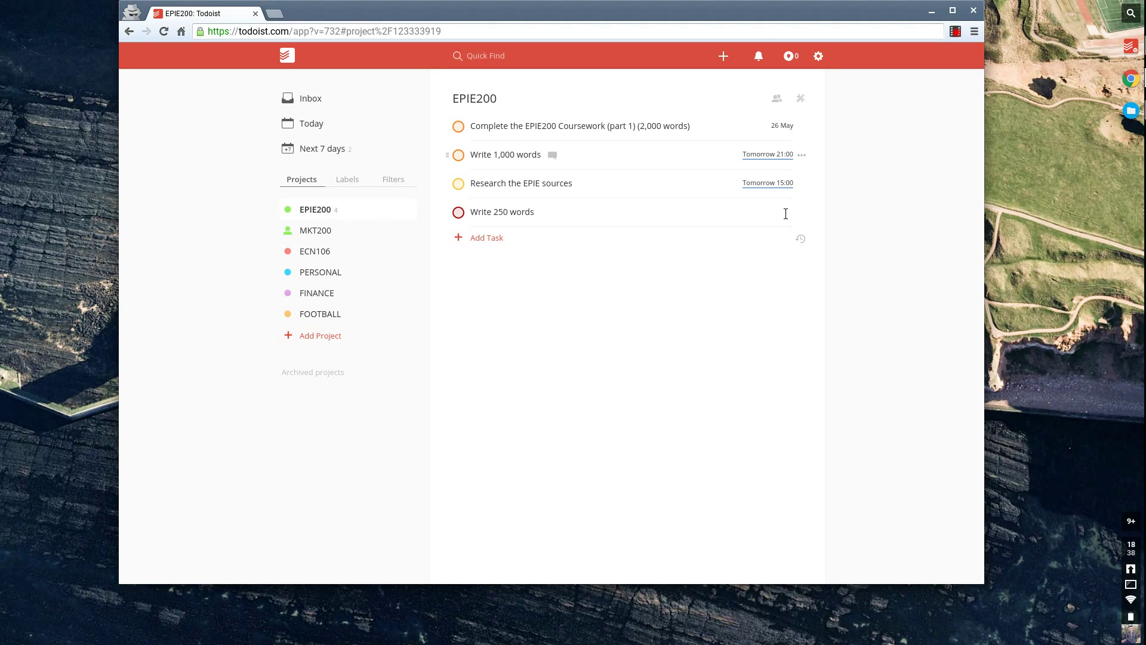
Check Next 7 days, then open MKT200 and review its three shared members
{"action": "left_click", "coordinate": [334, 148]}
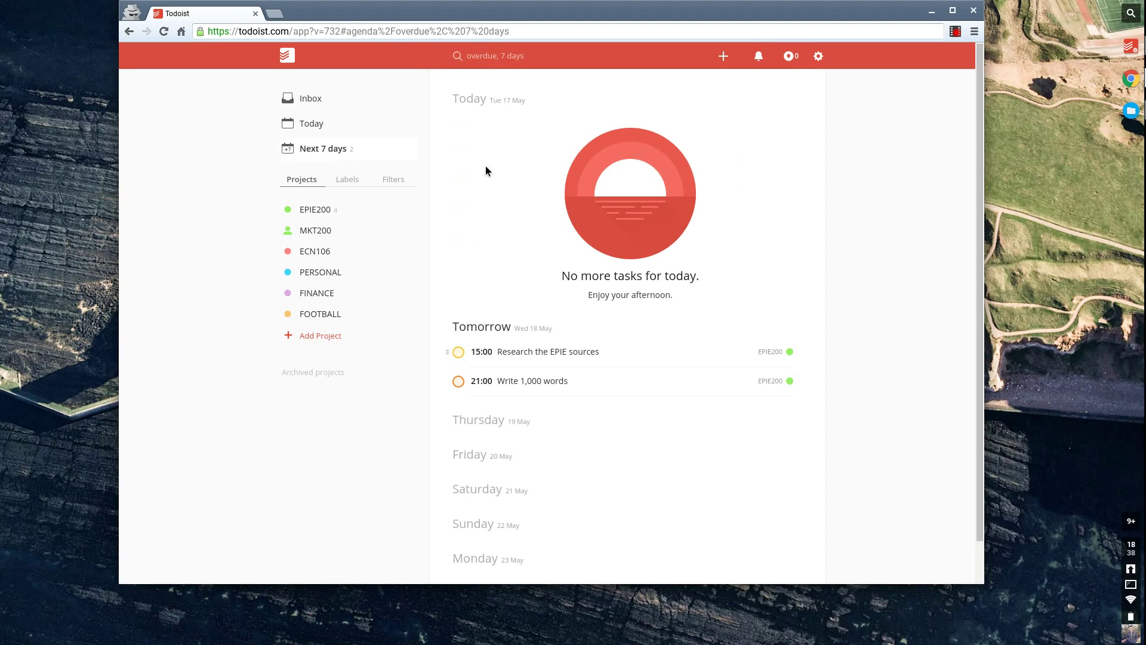
{"action": "left_click", "coordinate": [328, 232]}
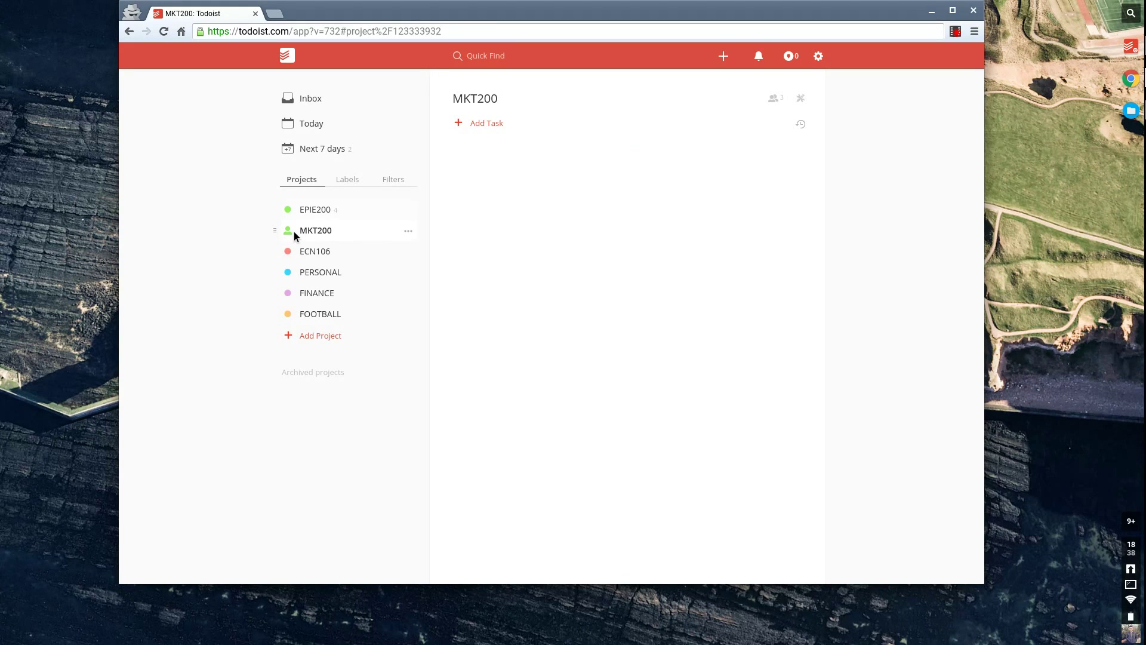
{"action": "left_click", "coordinate": [780, 104]}
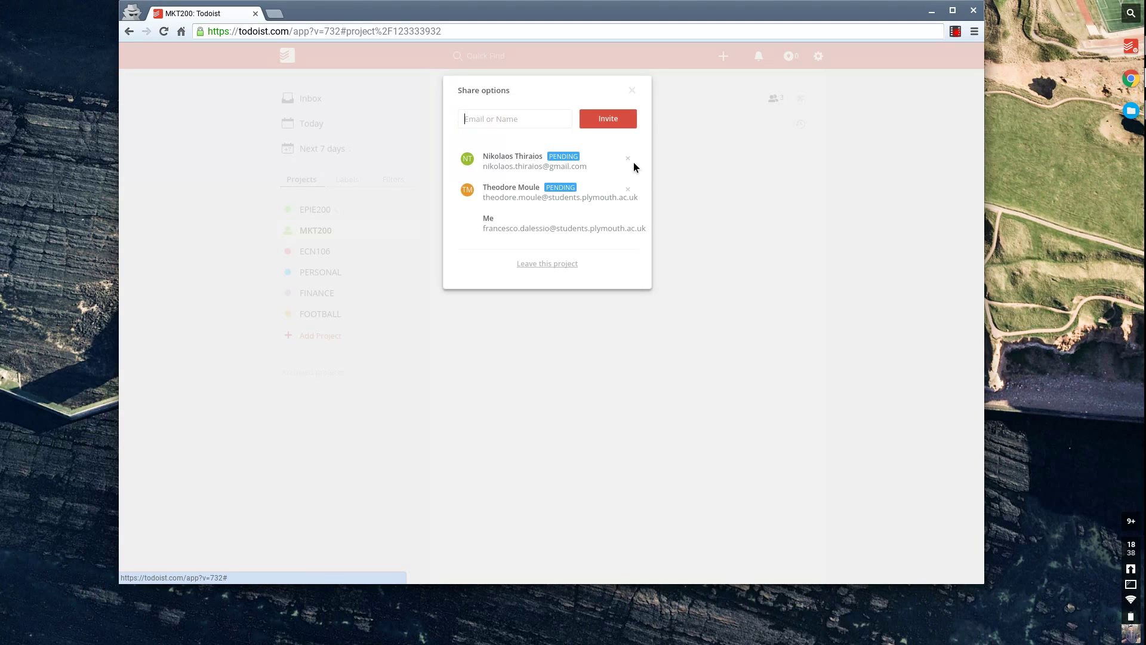
{"action": "left_click", "coordinate": [740, 214]}
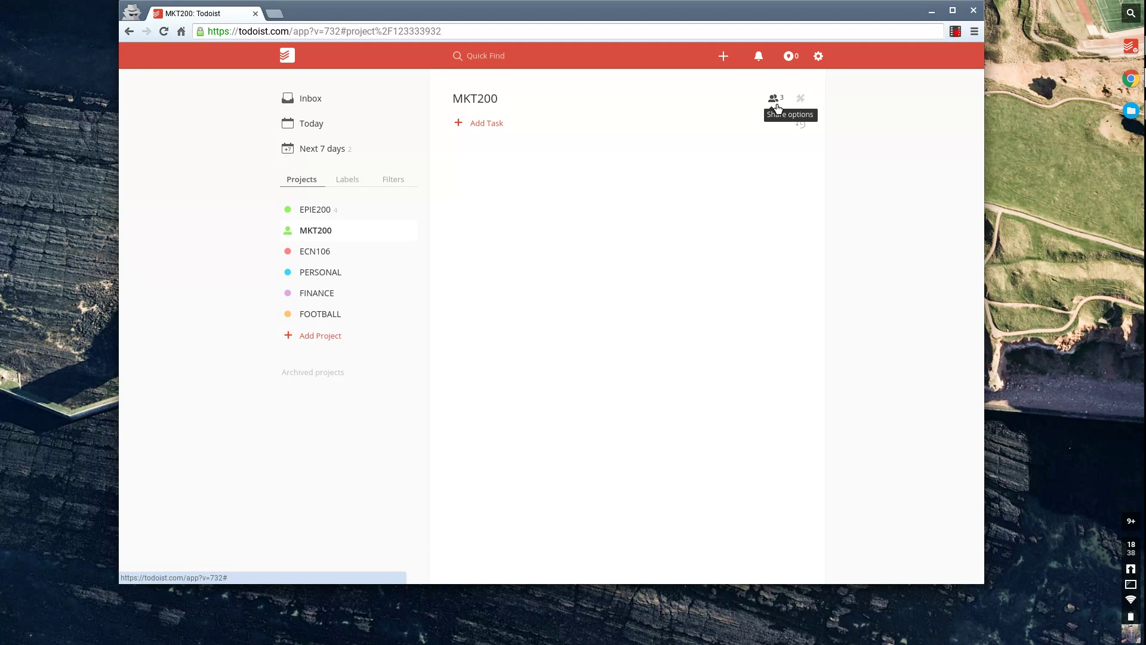
Add 'Check the Group Coursework Facebook Page' to MKT200 with the assignee left as Unassigned
{"action": "left_click", "coordinate": [491, 124]}
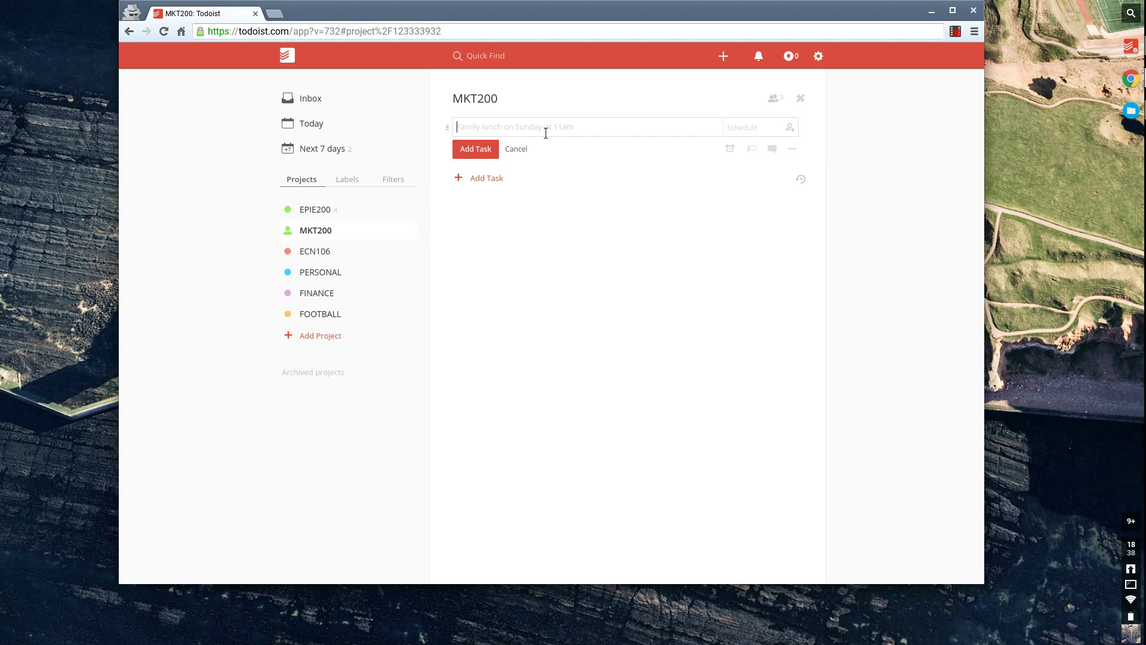
{"action": "type", "text": "Check the"}
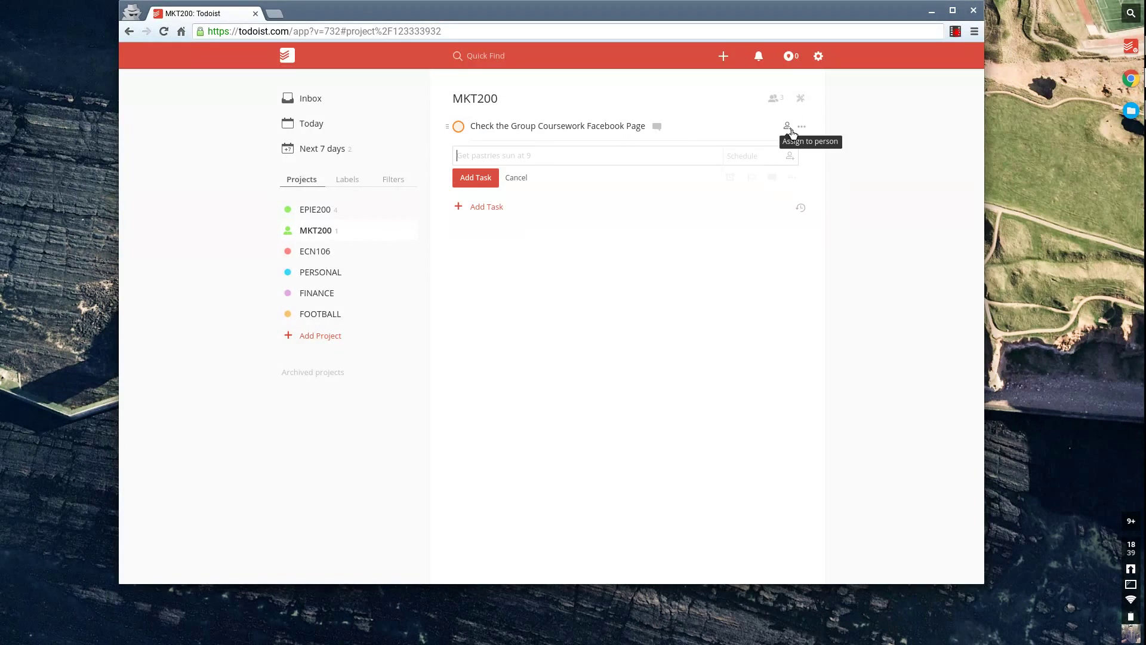
{"action": "left_click", "coordinate": [788, 127]}
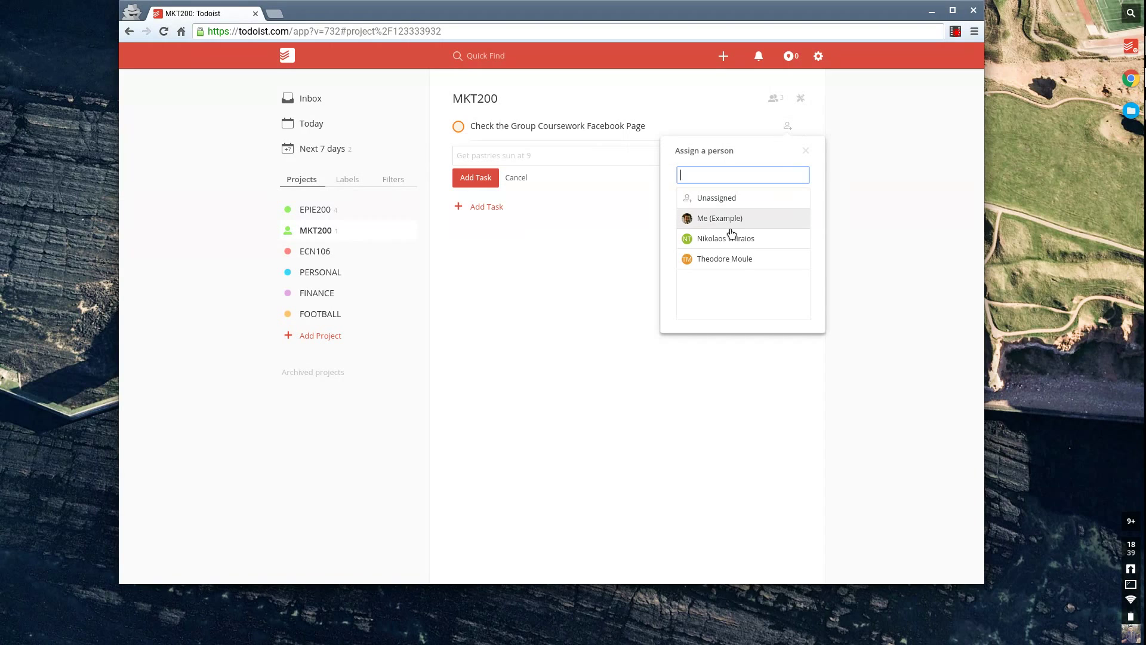
{"action": "left_click", "coordinate": [741, 269]}
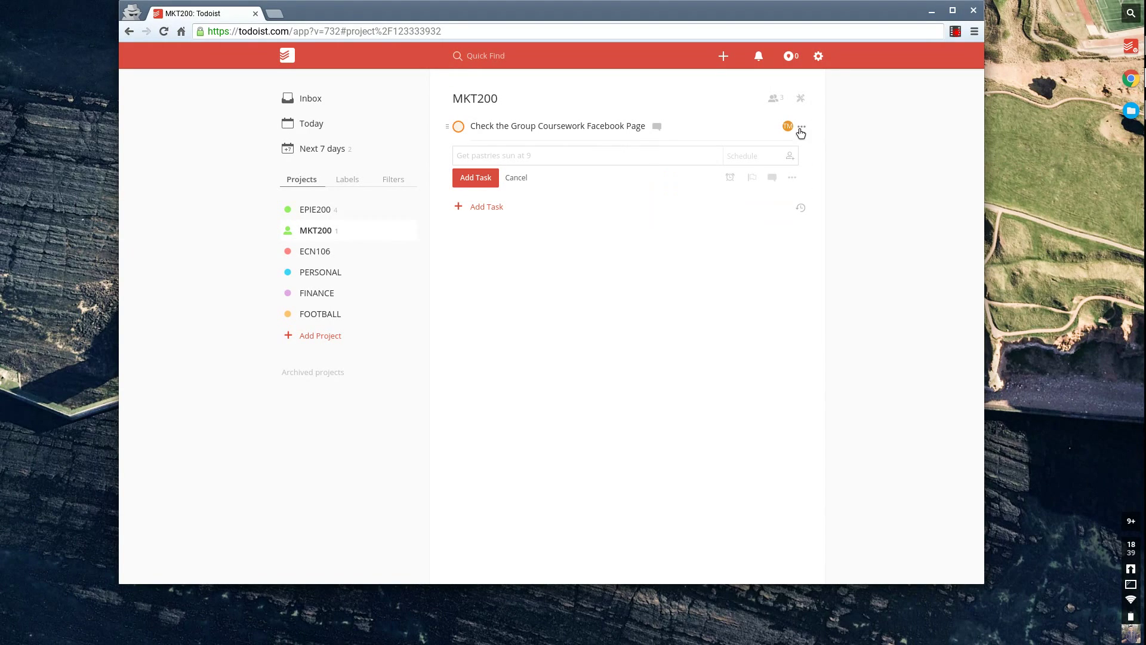
{"action": "left_click", "coordinate": [788, 126]}
{"action": "left_click", "coordinate": [759, 199]}
{"action": "left_click", "coordinate": [517, 179]}
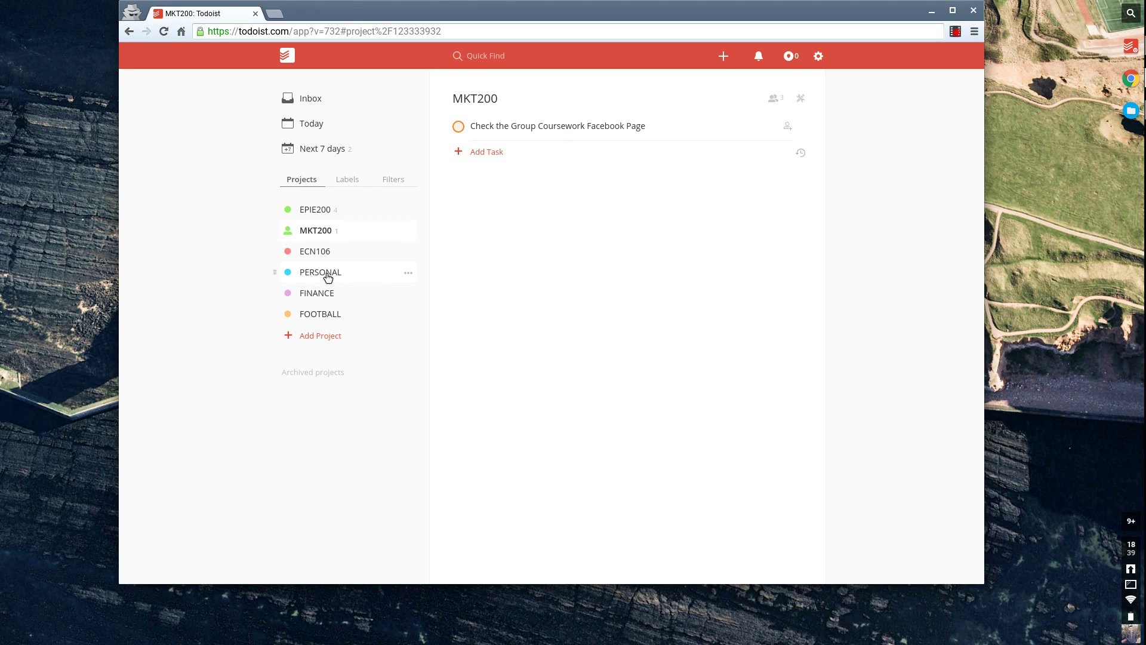
Reopen EPIE200, try Email tasks to this project, and dismiss the premium-only notice
{"action": "left_click", "coordinate": [335, 210]}
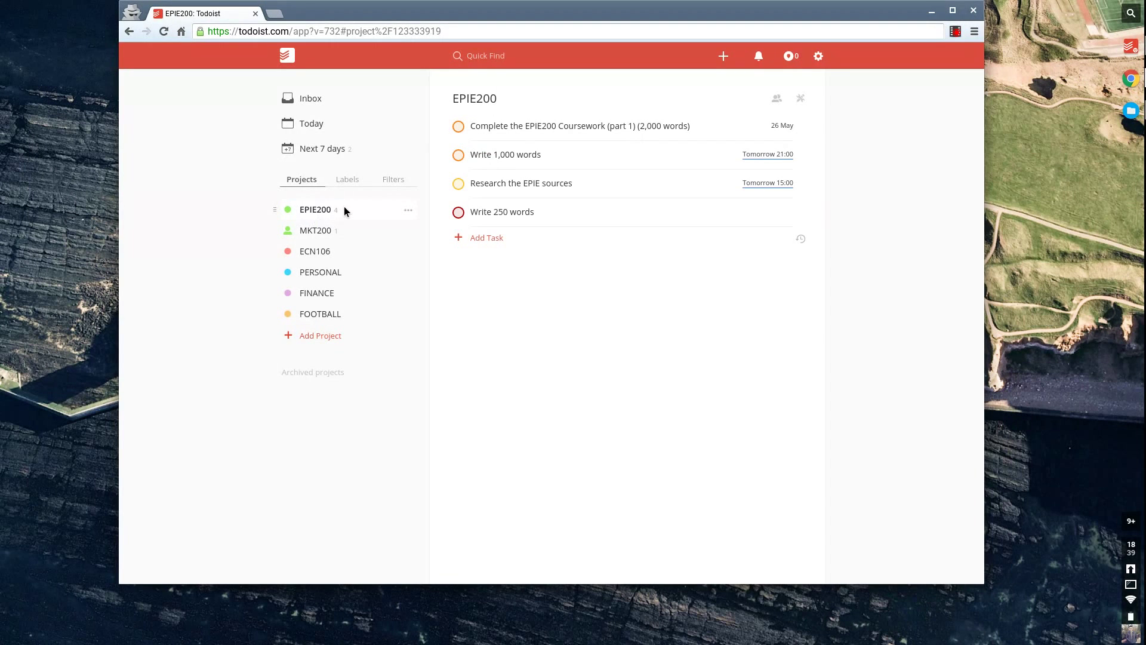
{"action": "left_click", "coordinate": [801, 103]}
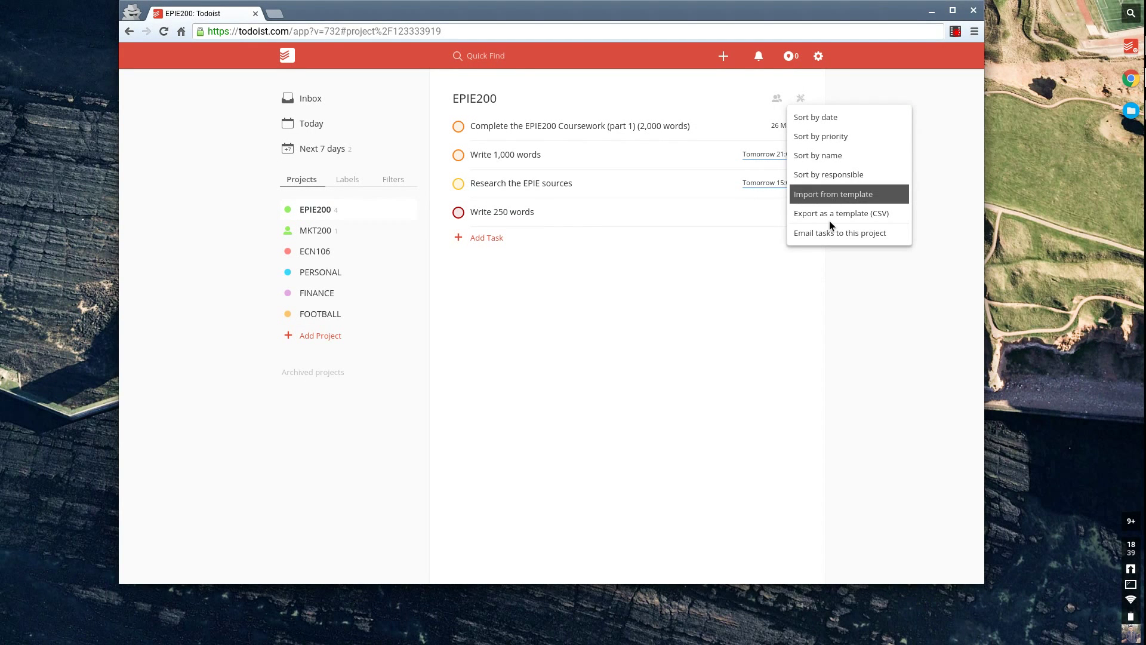
{"action": "left_click", "coordinate": [837, 235]}
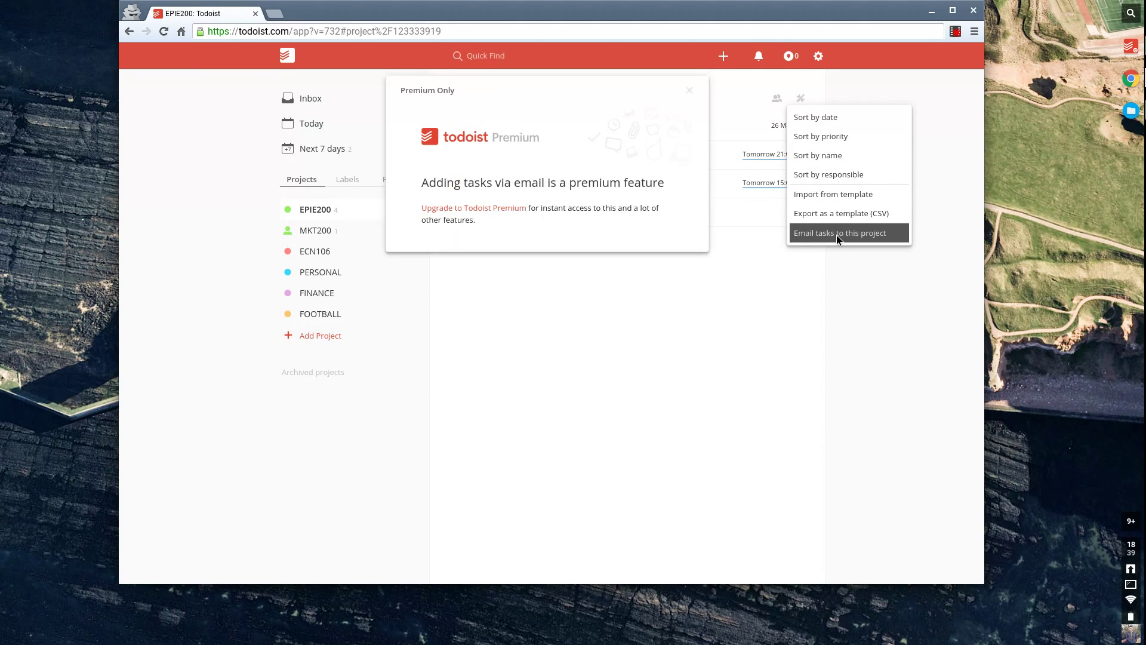
{"action": "left_click", "coordinate": [646, 284]}
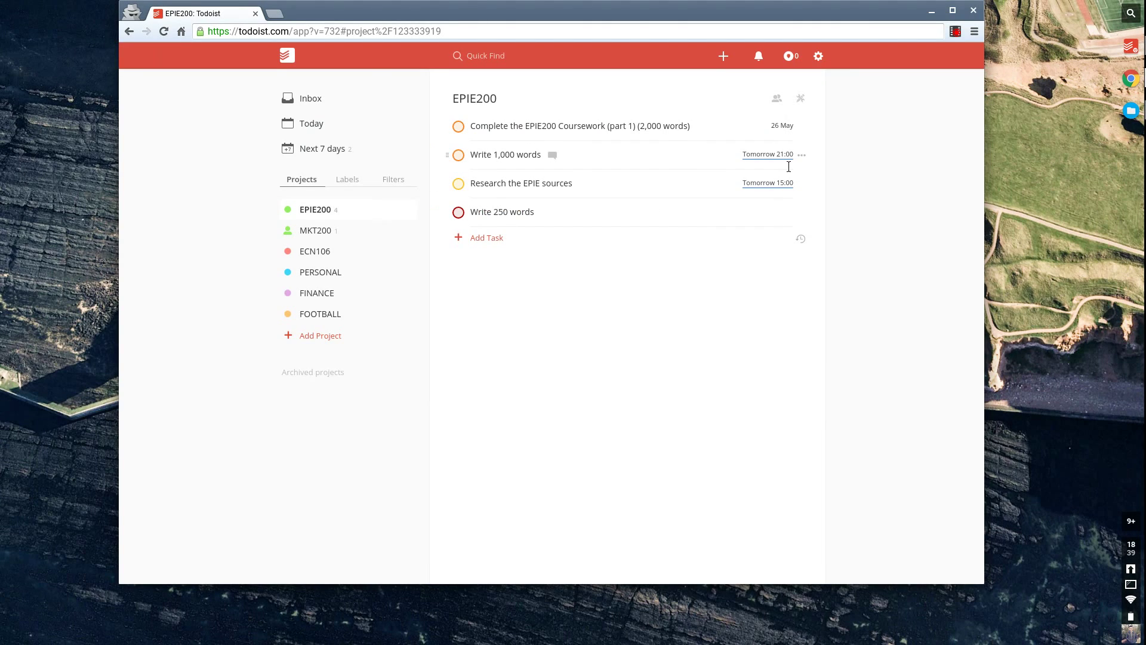